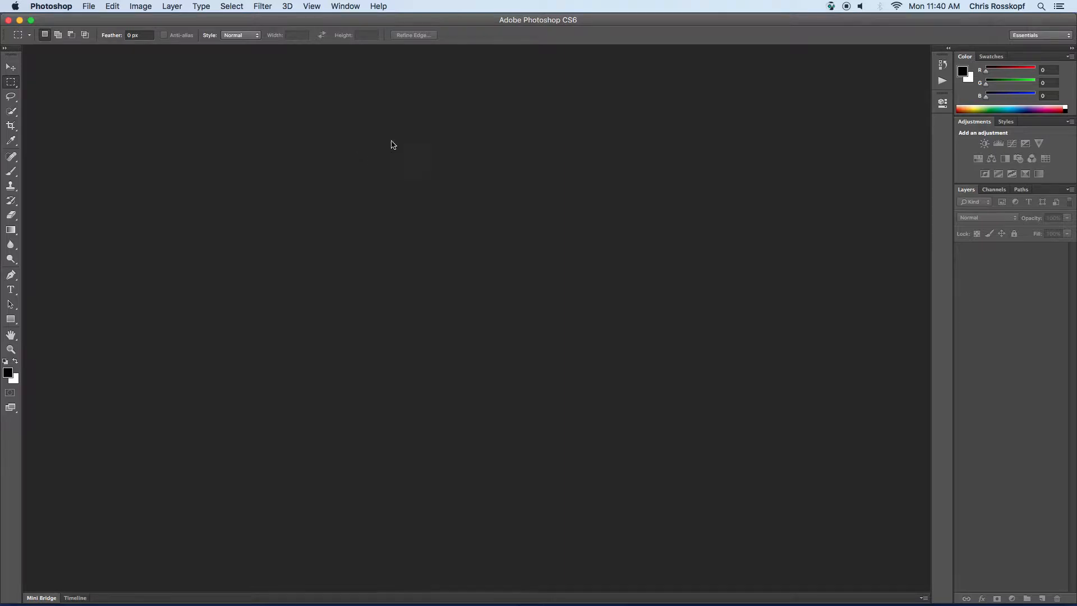
Step: Open the photo IMG_8329.JPG from the portraits folder
left_click(83, 5)
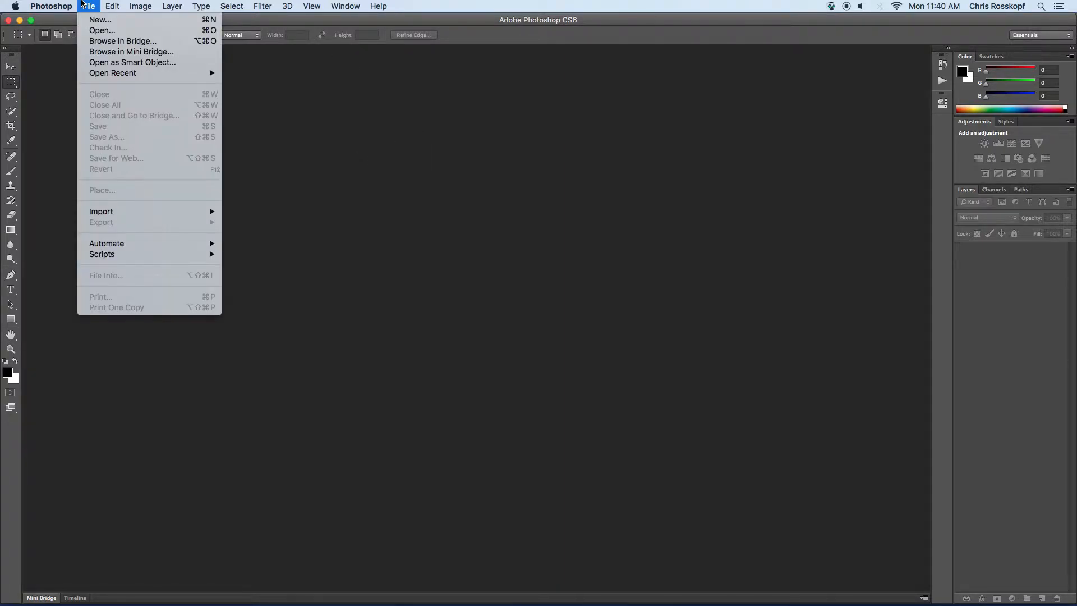
left_click(101, 30)
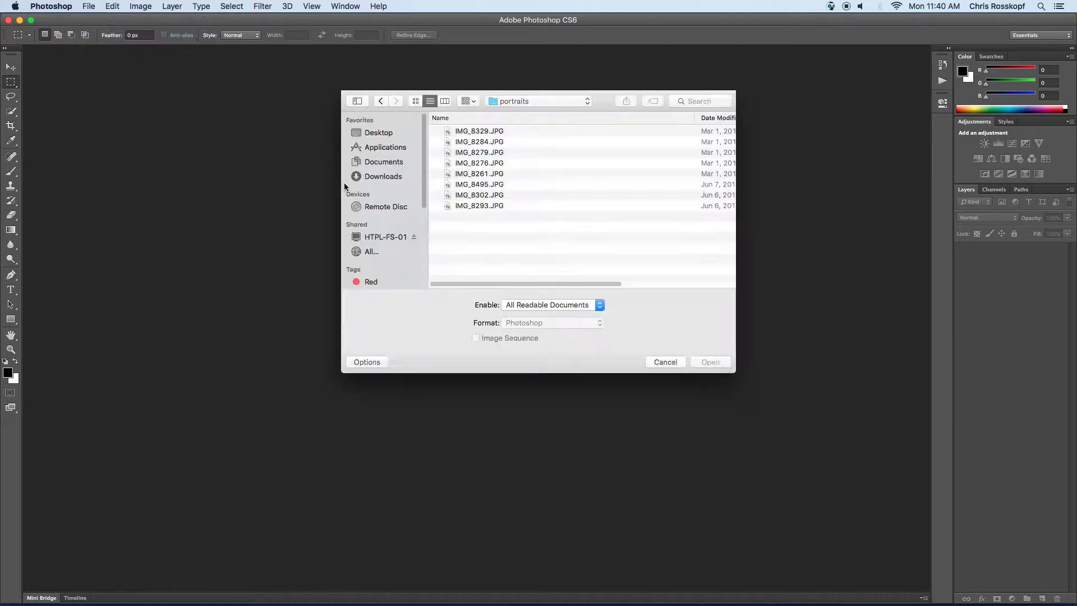
double_click(451, 133)
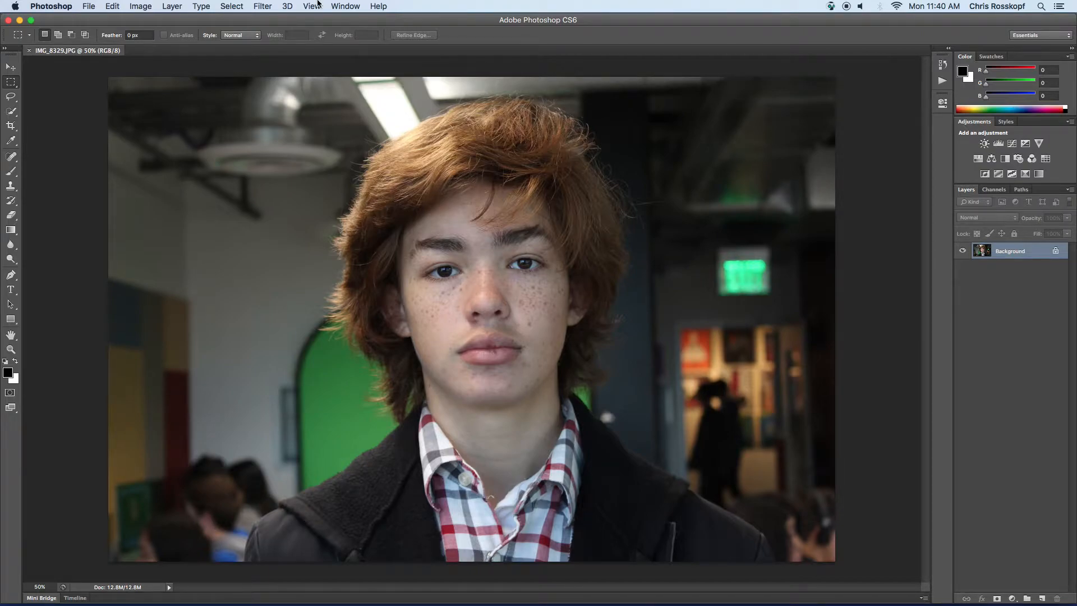
Step: Show the list of actions and start recording an action named "bw 1000px" in the Default Actions set
left_click(352, 6)
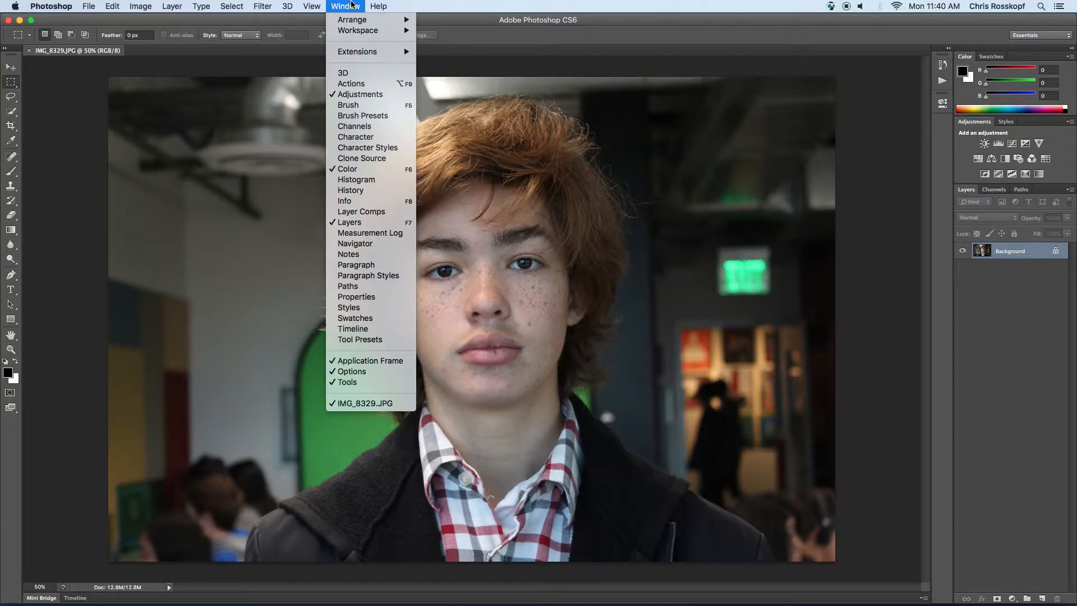
left_click(351, 83)
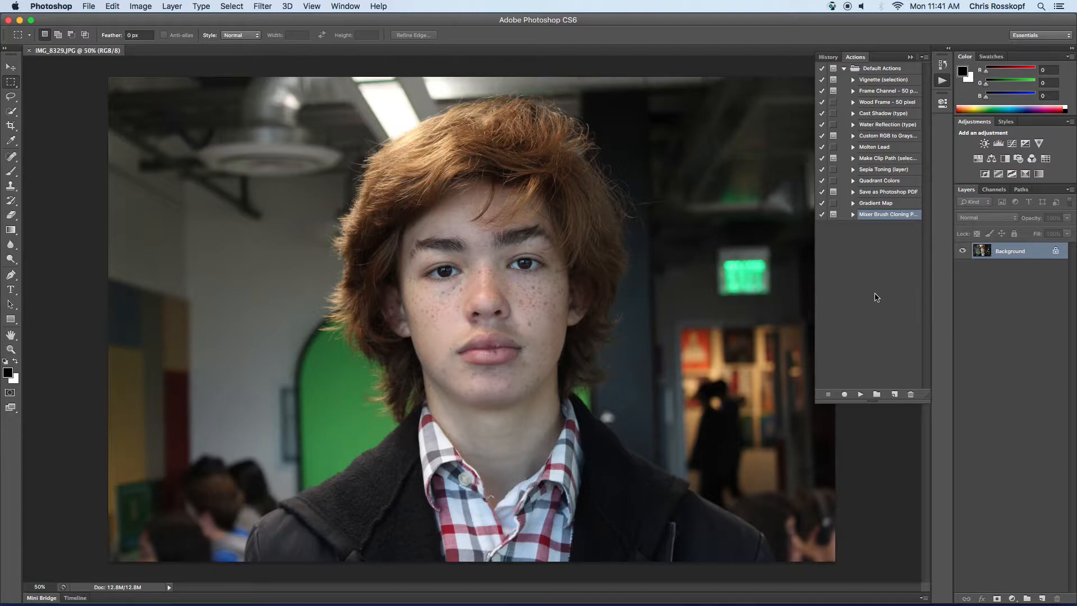
left_click(895, 395)
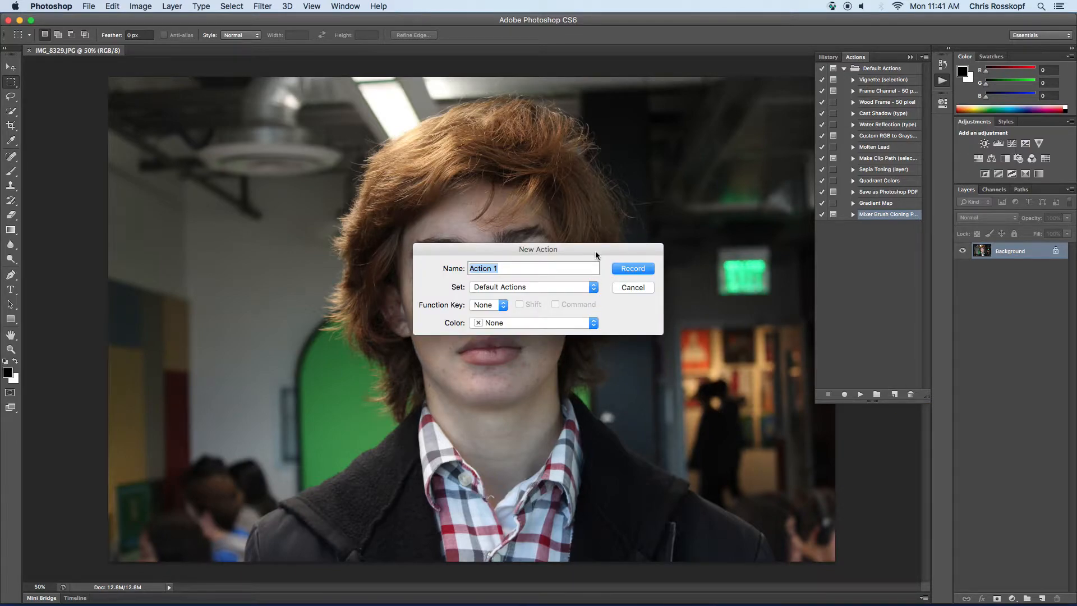
type("bw 1000px")
left_click(630, 272)
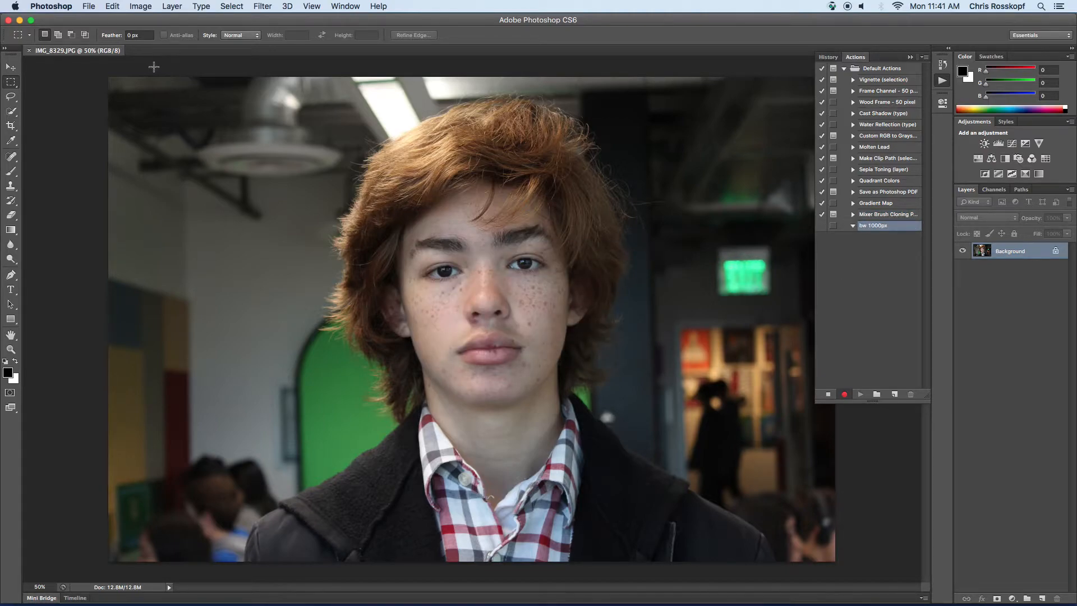
Step: Convert the portrait to monochrome with a Black & White adjustment using the Default preset
left_click(140, 7)
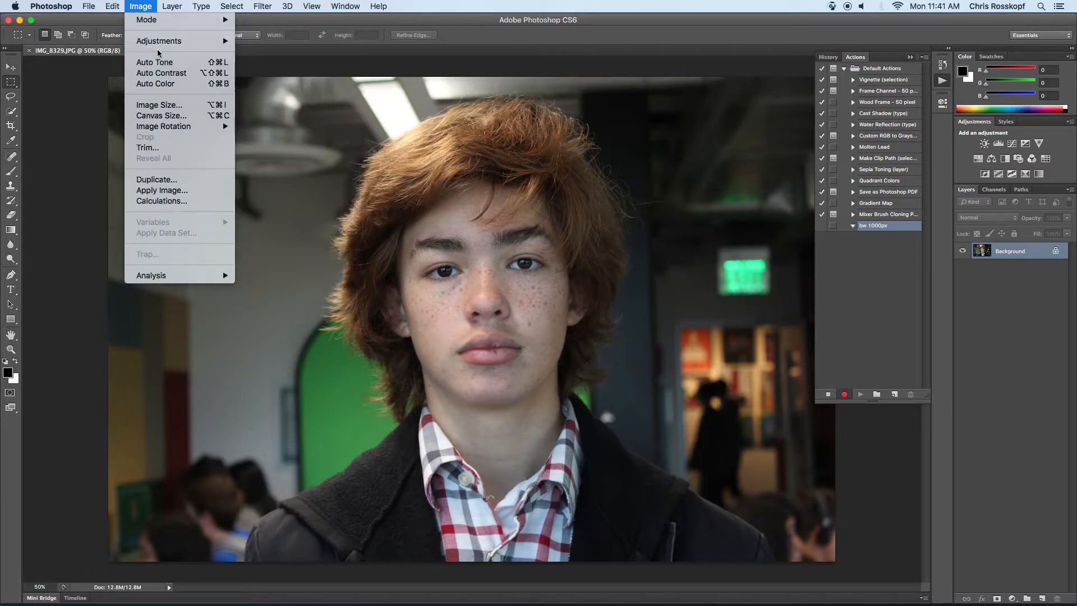
mouse_move(163, 42)
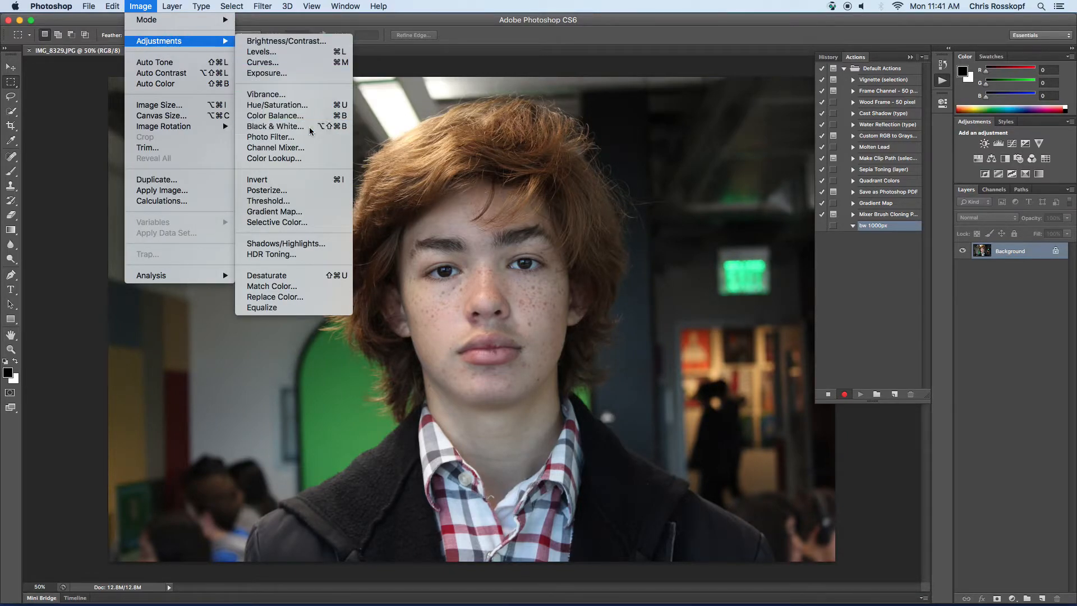
left_click(275, 126)
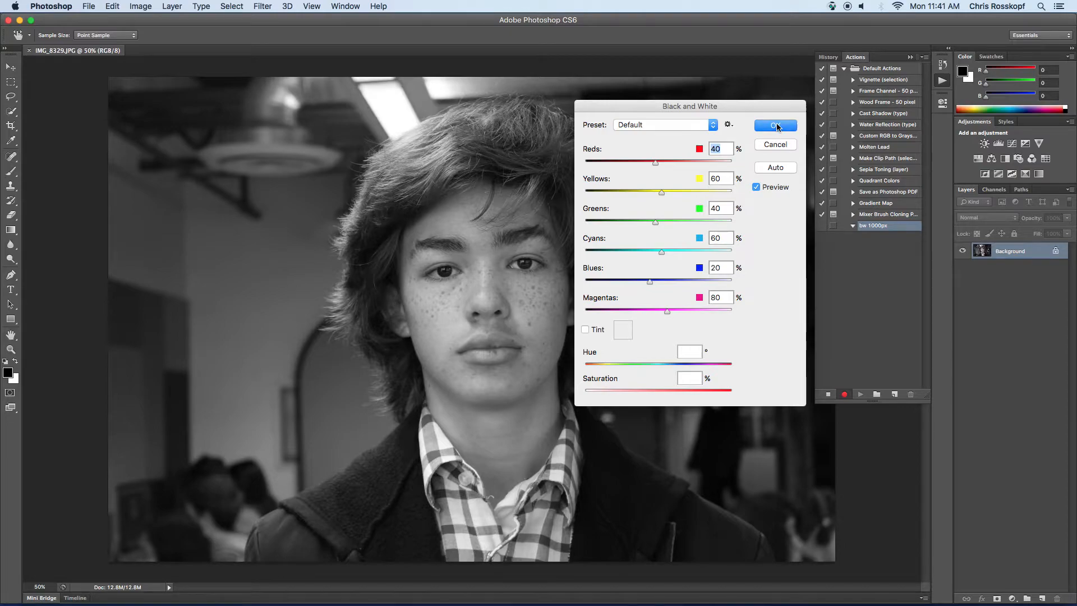
left_click(776, 126)
Step: Apply Auto Contrast to the black-and-white portrait
left_click(140, 7)
mouse_move(152, 43)
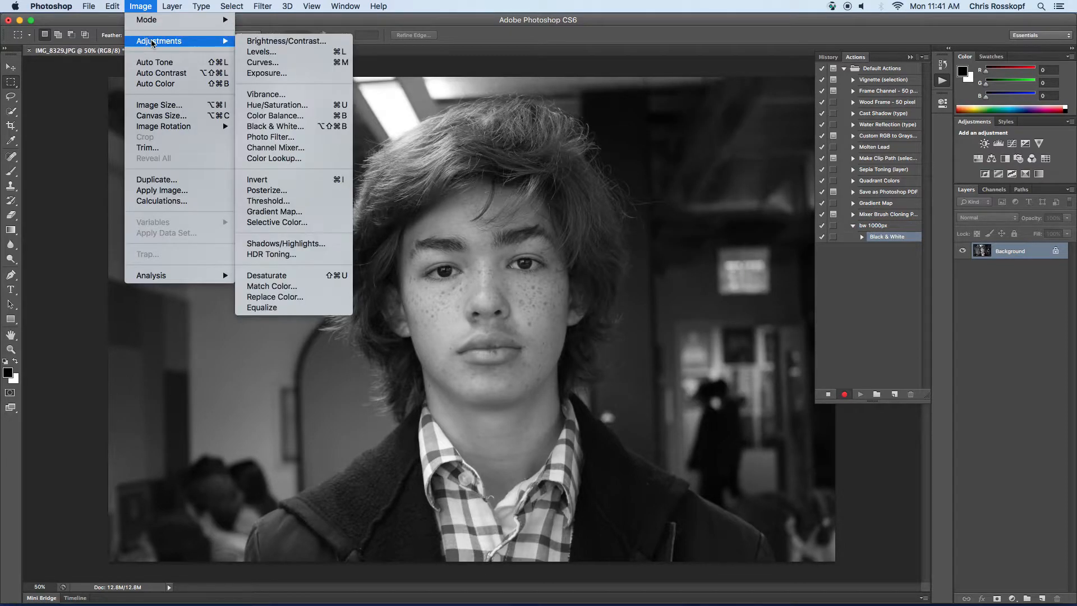
left_click(155, 73)
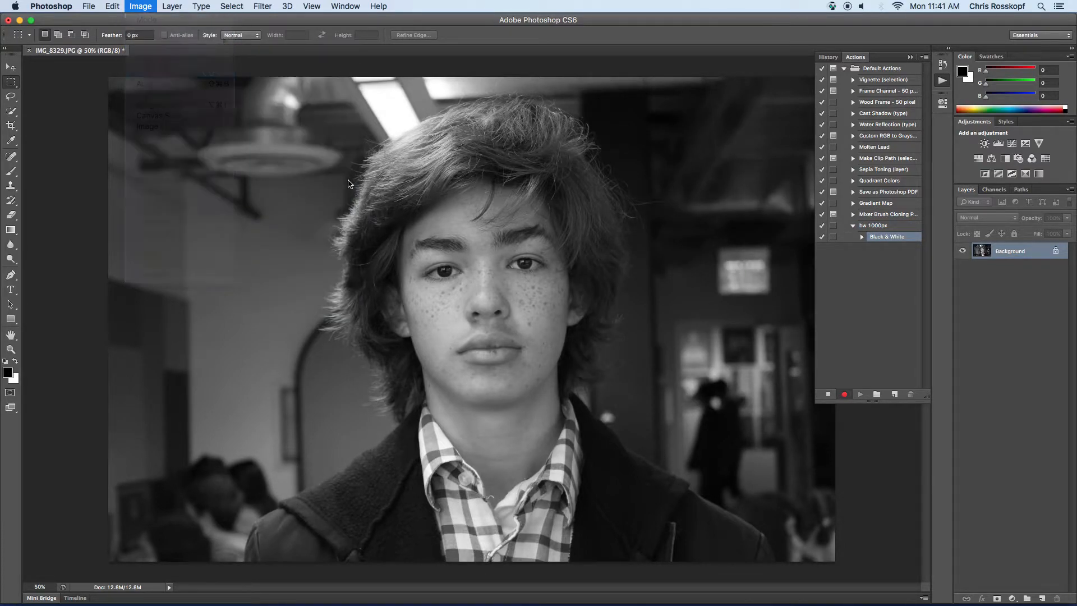
Step: Resize the image to a width of 1000 pixels with proportions constrained
left_click(148, 8)
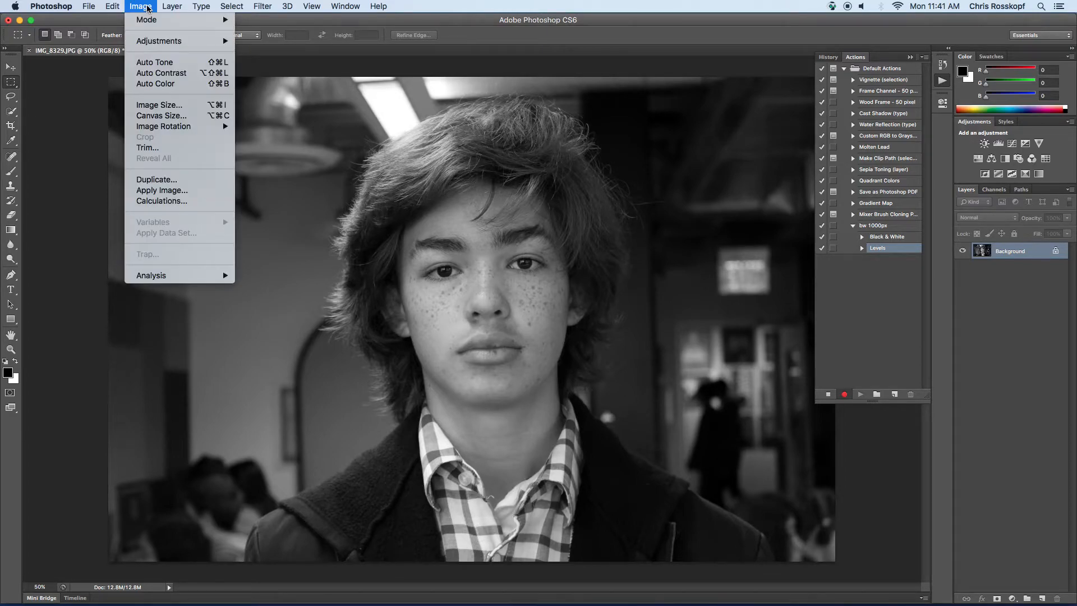
left_click(158, 105)
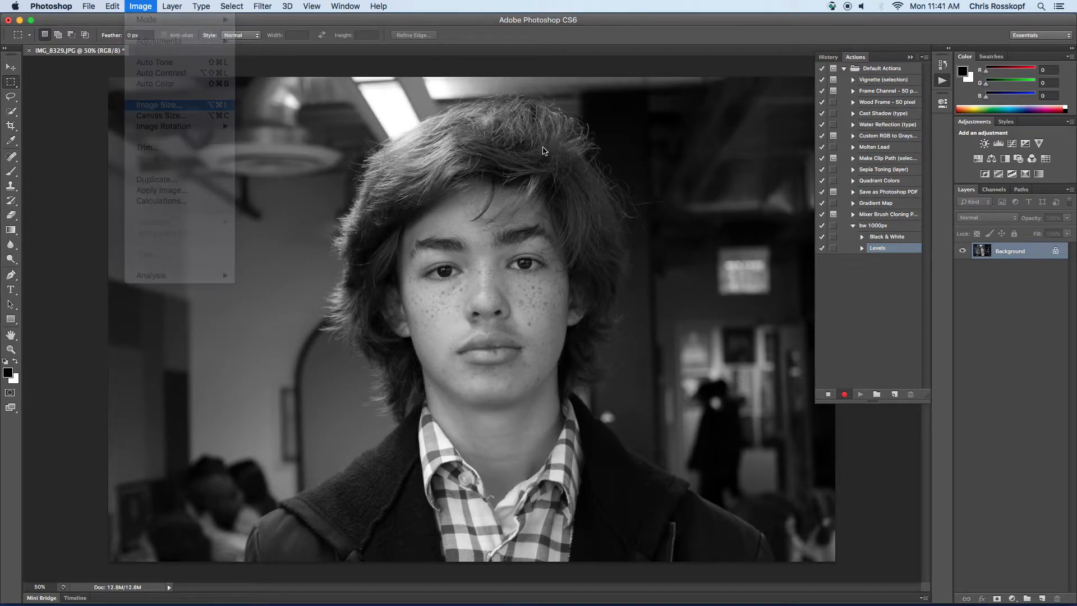
type("1000")
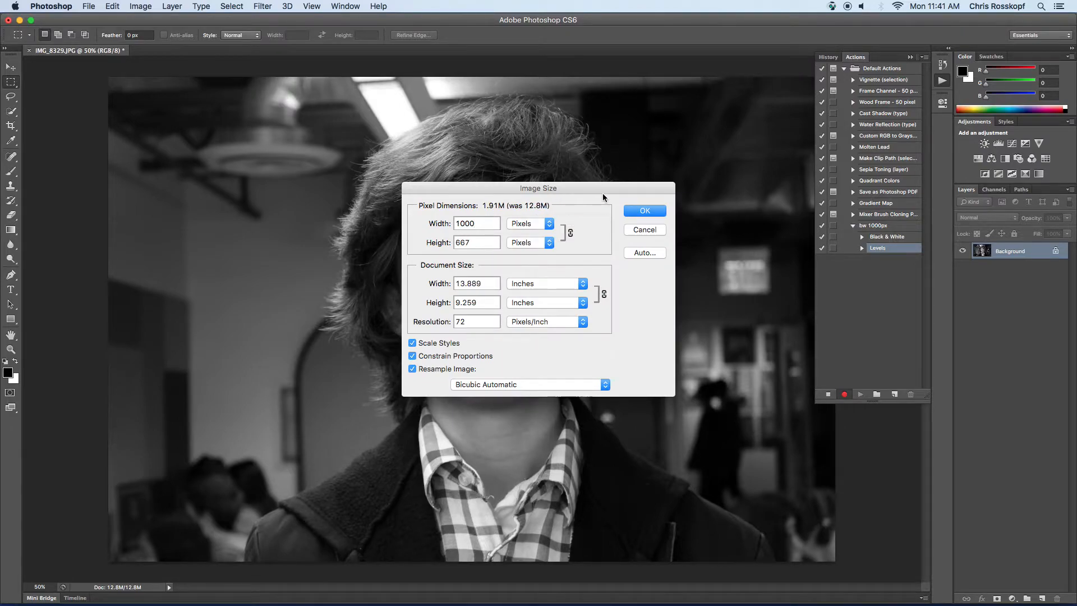
left_click(656, 211)
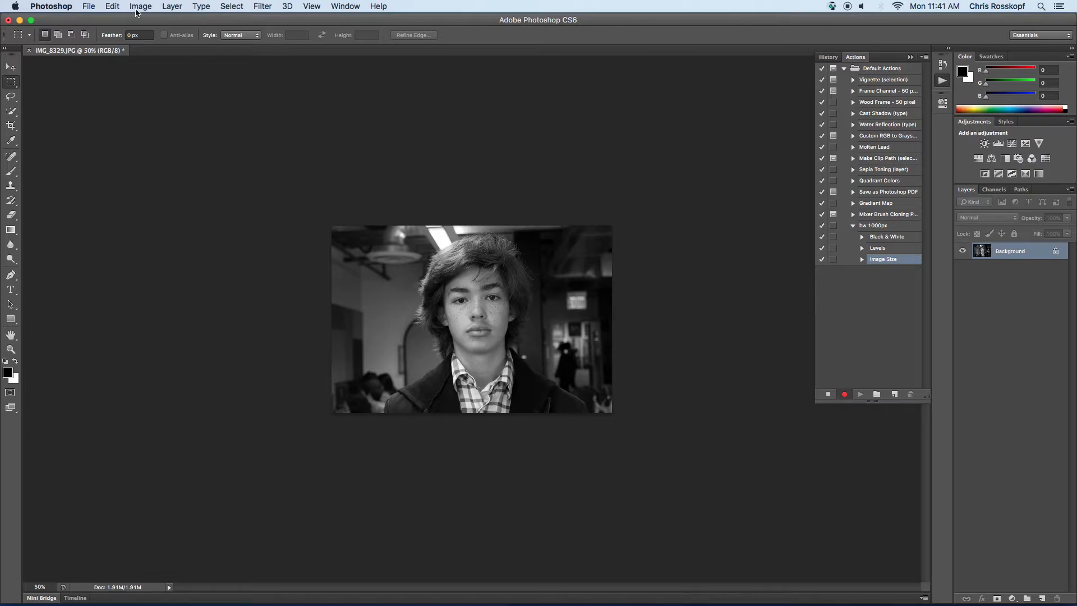
Step: Save the image as a quality 8 baseline JPEG in the Portraits B&W folder and stop recording the action
left_click(89, 6)
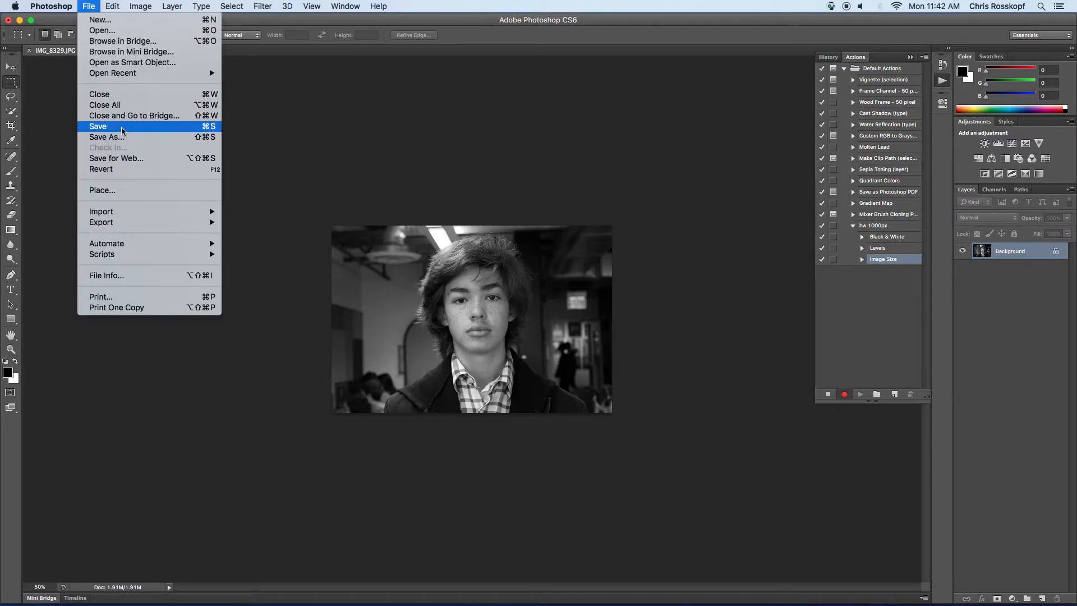
left_click(106, 137)
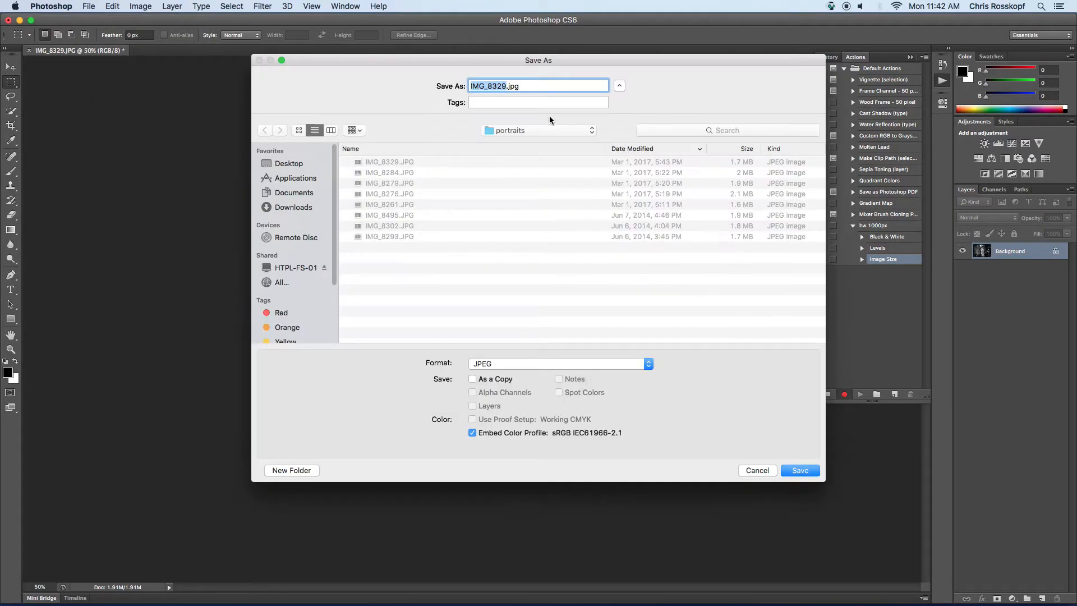
left_click(508, 132)
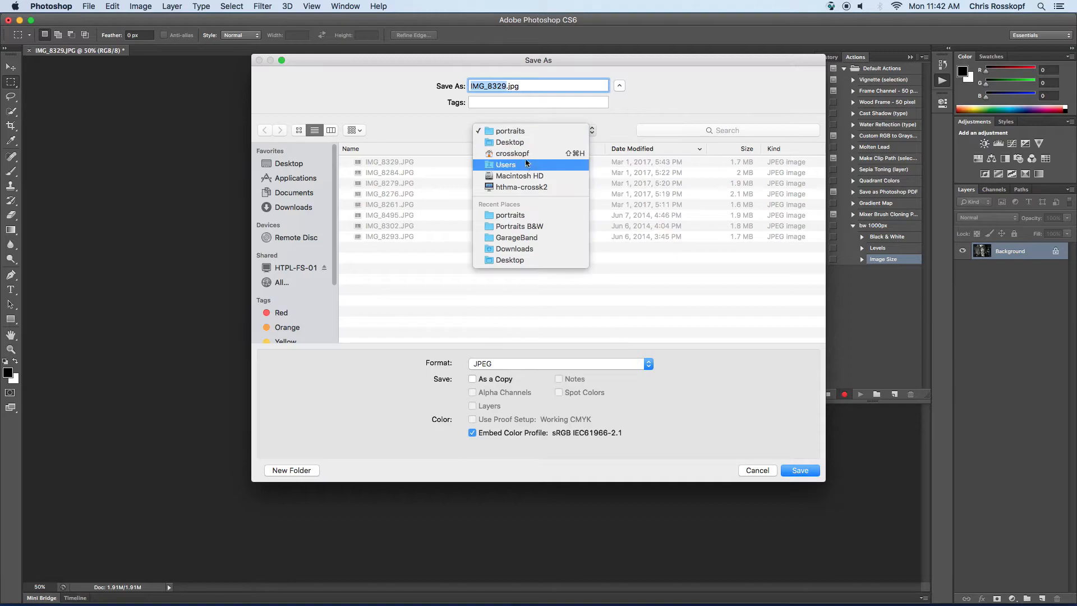
left_click(529, 227)
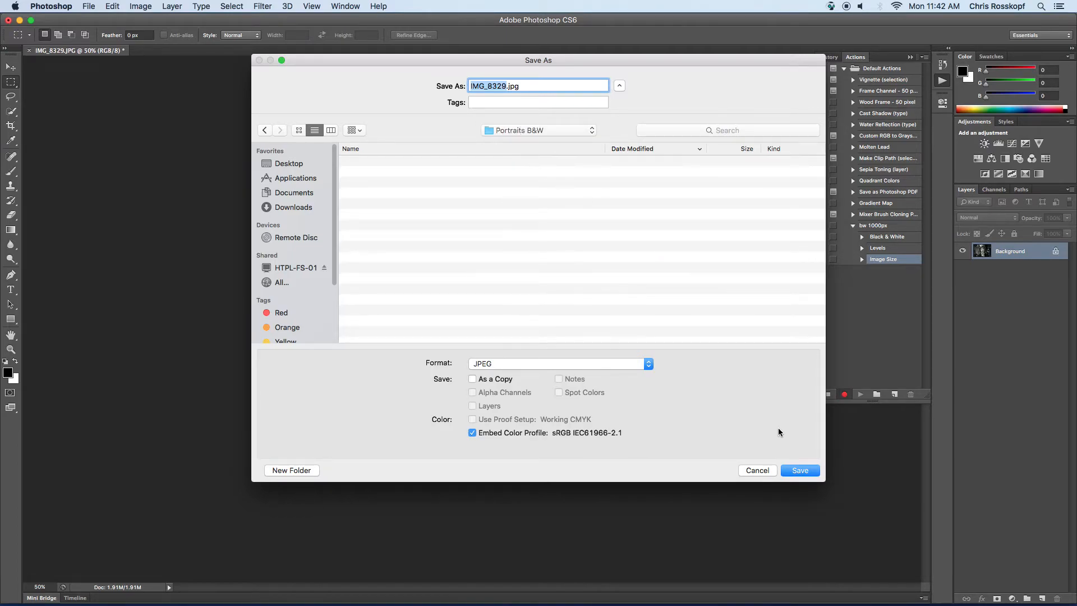
left_click(806, 477)
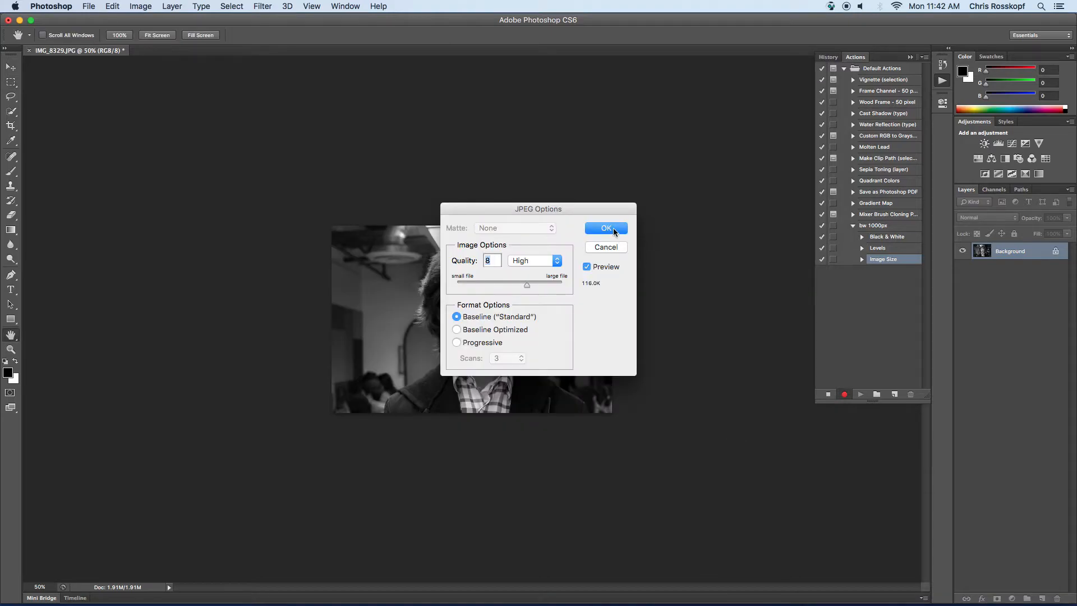
left_click(616, 231)
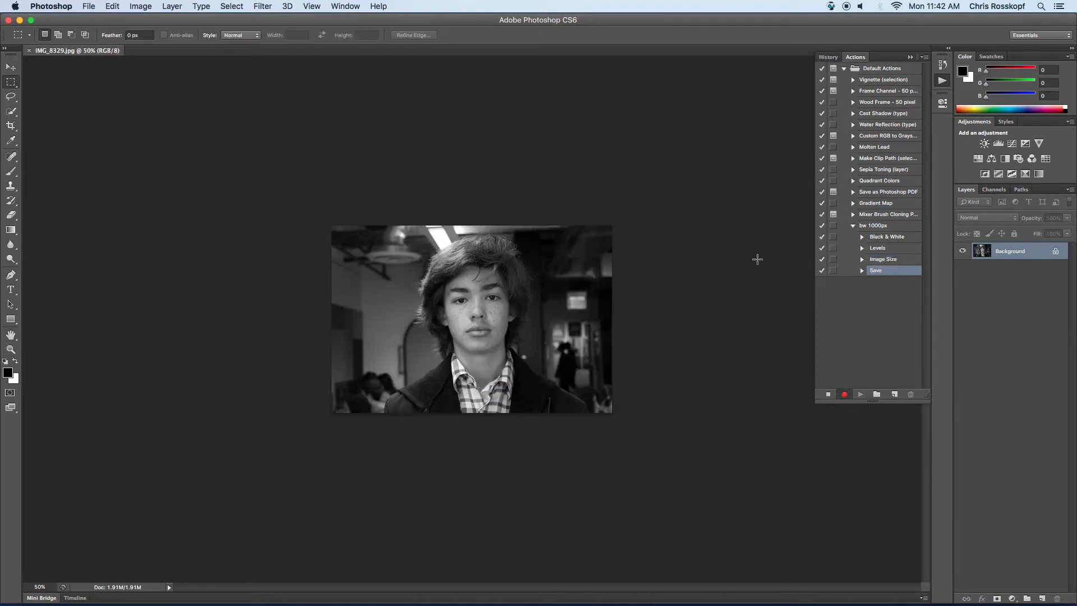
left_click(829, 395)
Step: Set up a Batch automation that plays the bw 1000px action from the Default Actions set
left_click(88, 7)
mouse_move(132, 244)
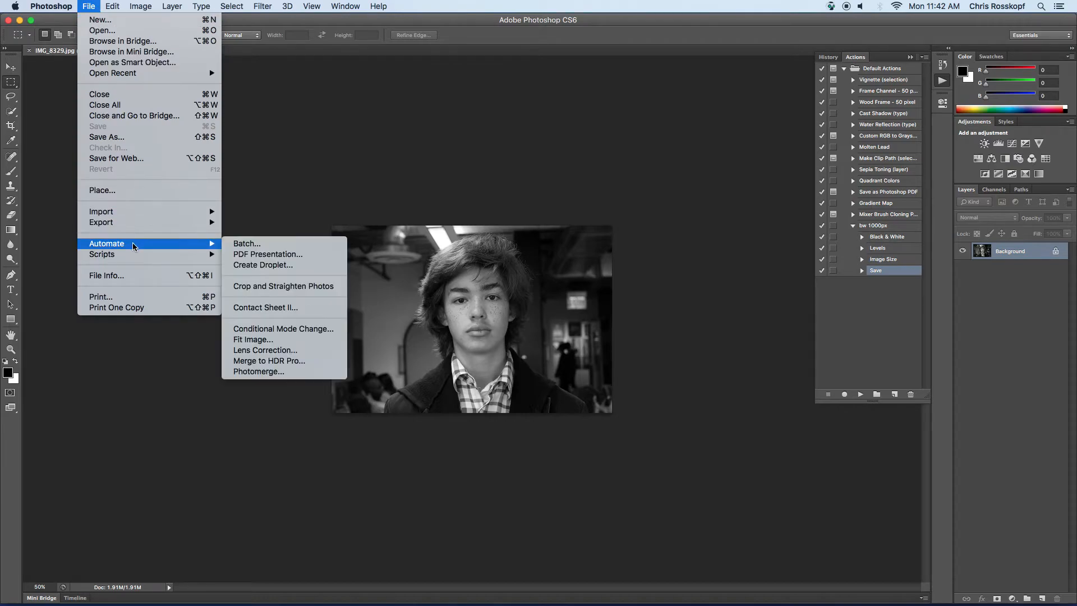
left_click(253, 247)
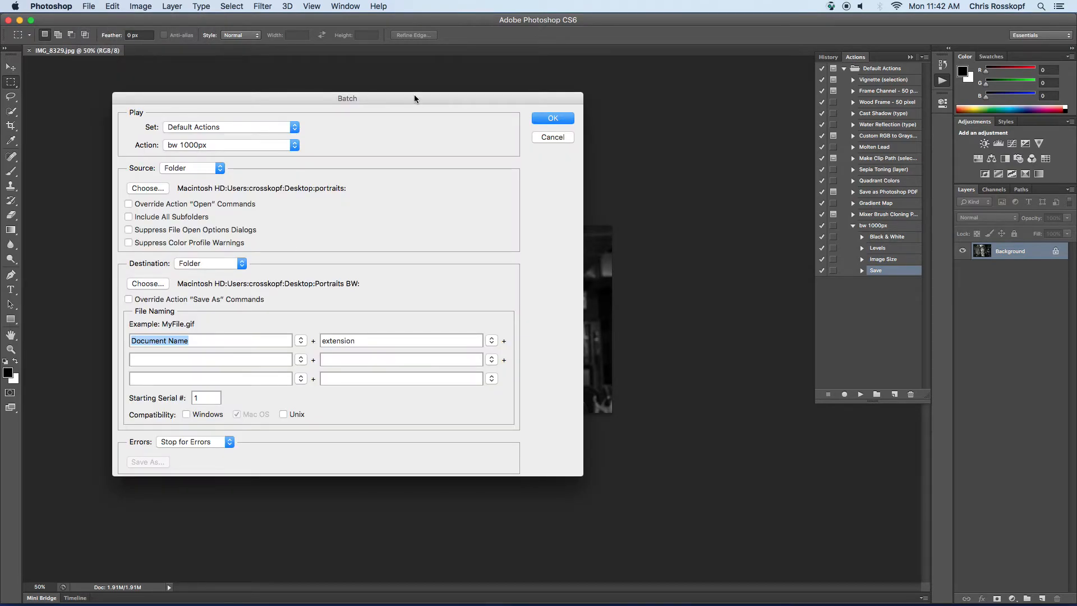
left_click_drag(414, 98, 546, 78)
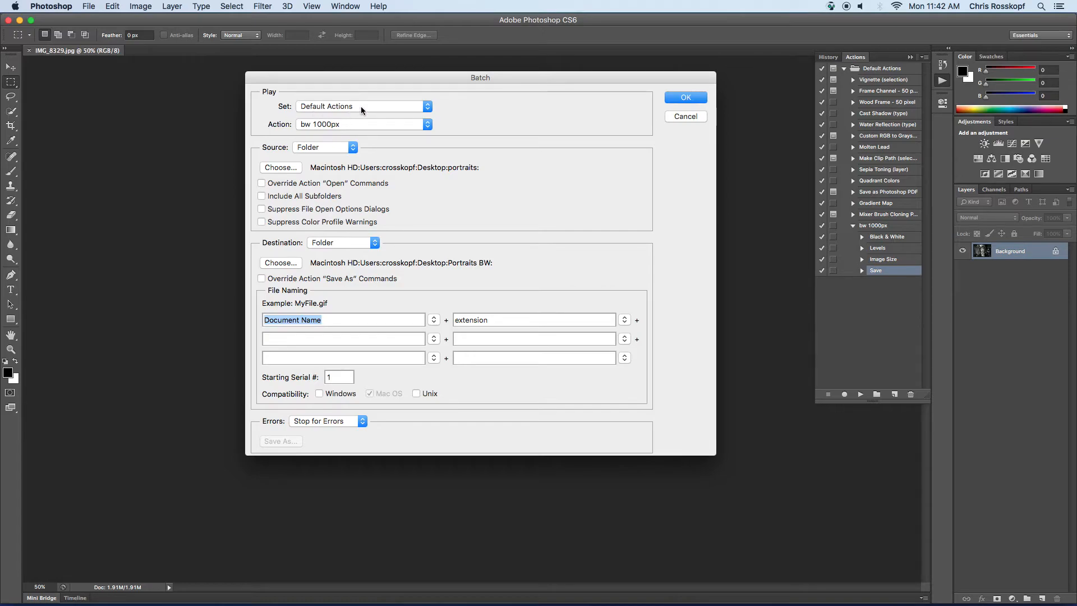
left_click(376, 106)
left_click(375, 104)
left_click(354, 125)
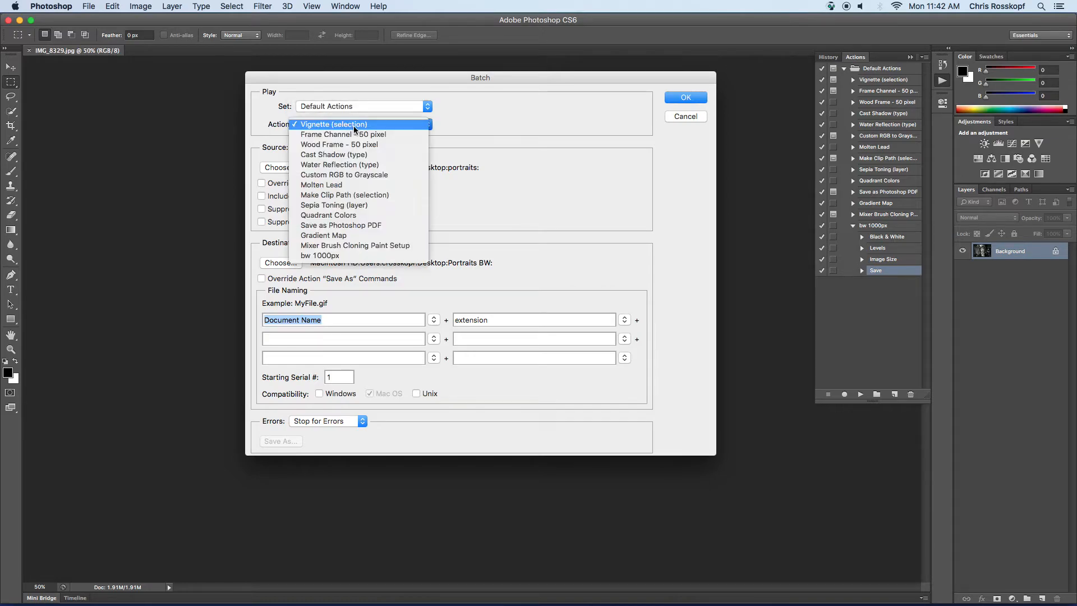
left_click(353, 257)
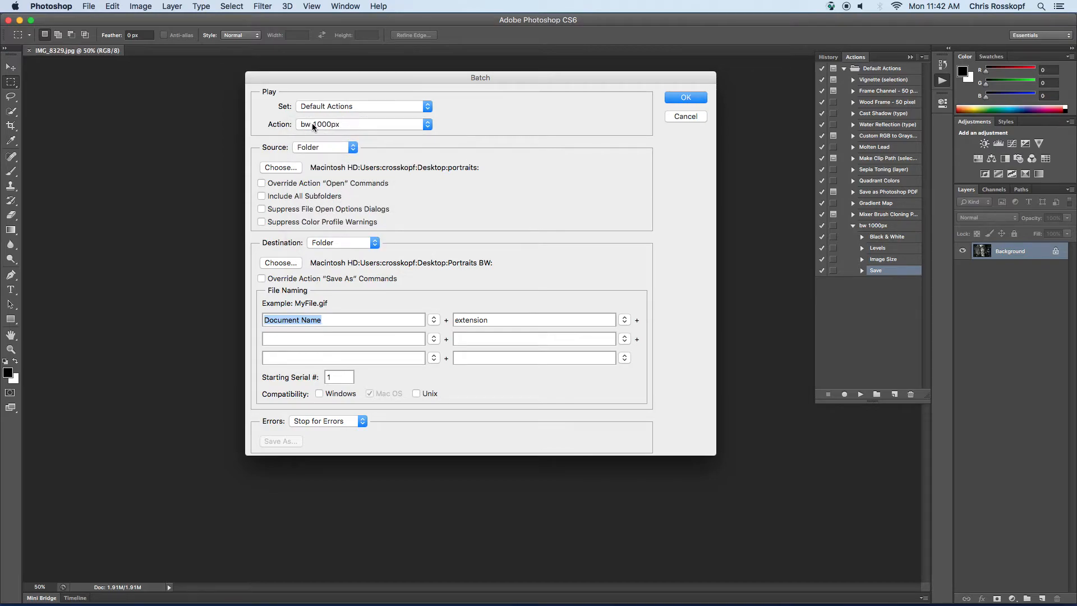
Step: Choose the portraits folder on the Desktop as the batch source and run the batch
left_click(341, 149)
left_click(337, 147)
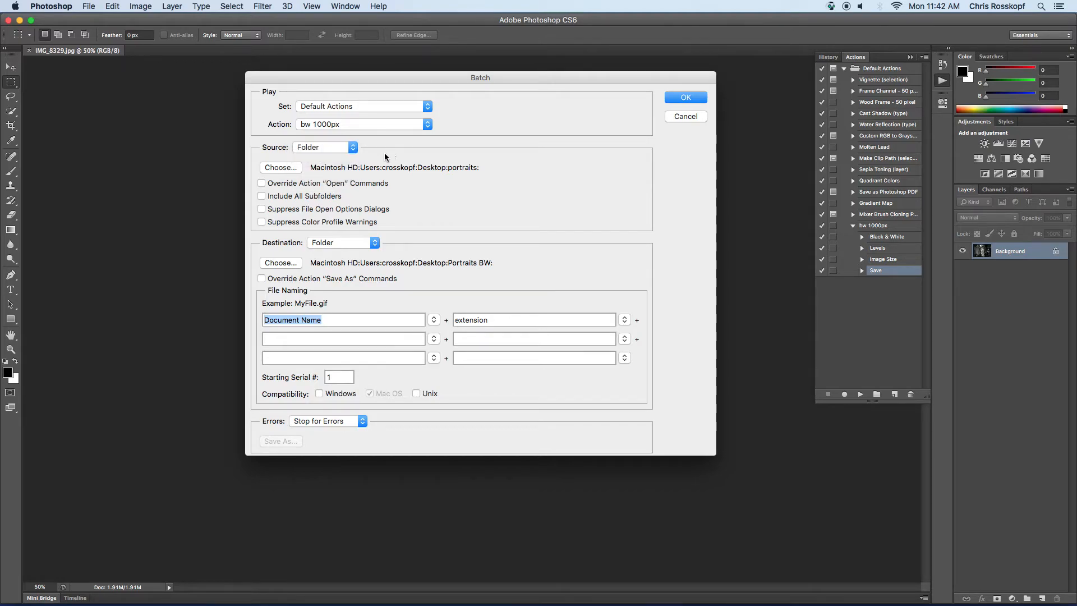
left_click(280, 168)
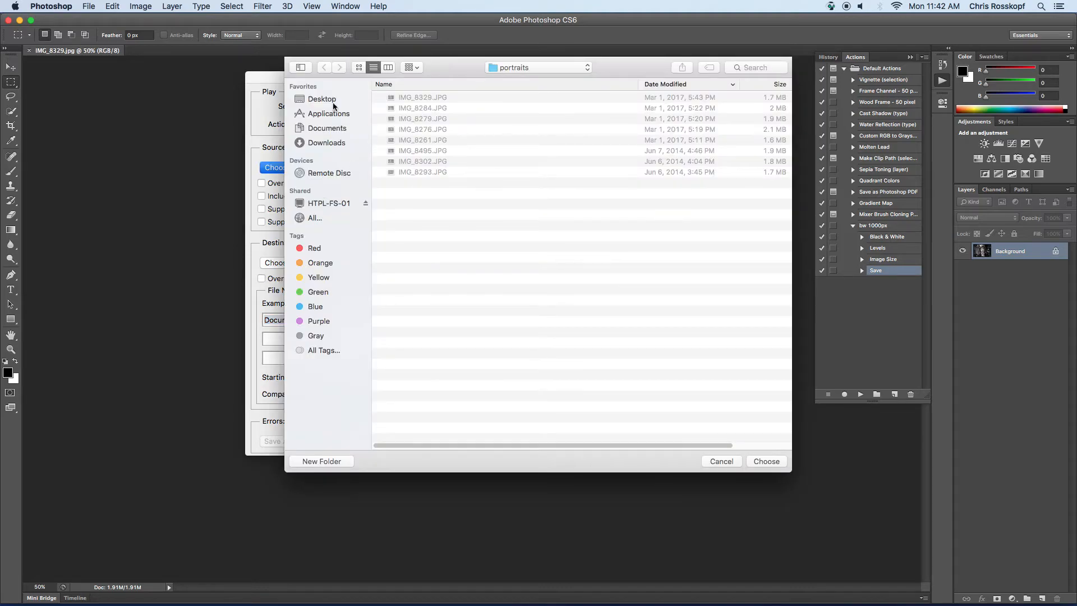
left_click(766, 461)
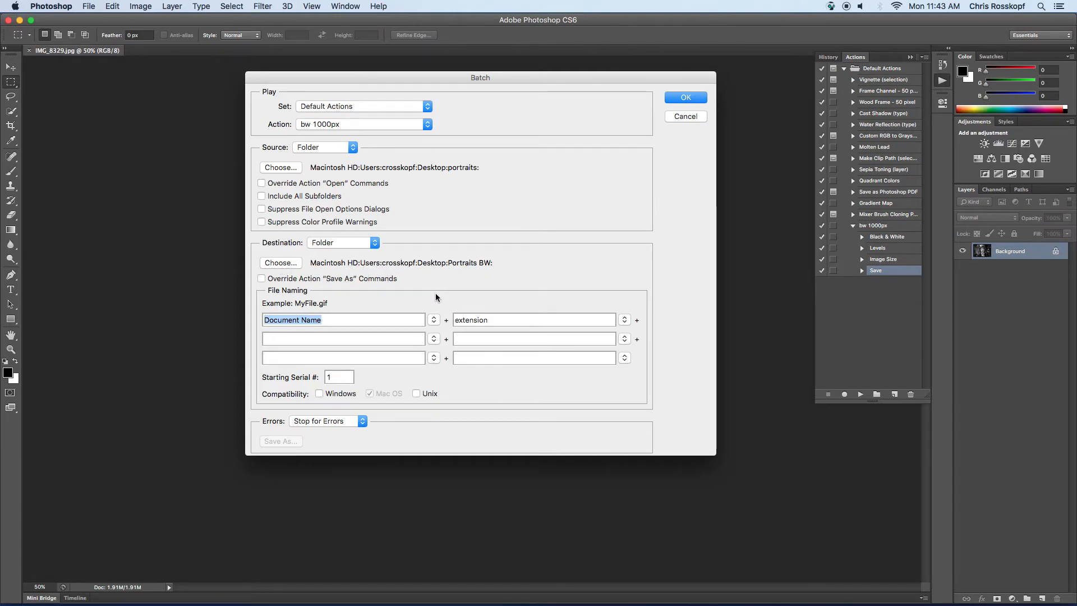
left_click(690, 98)
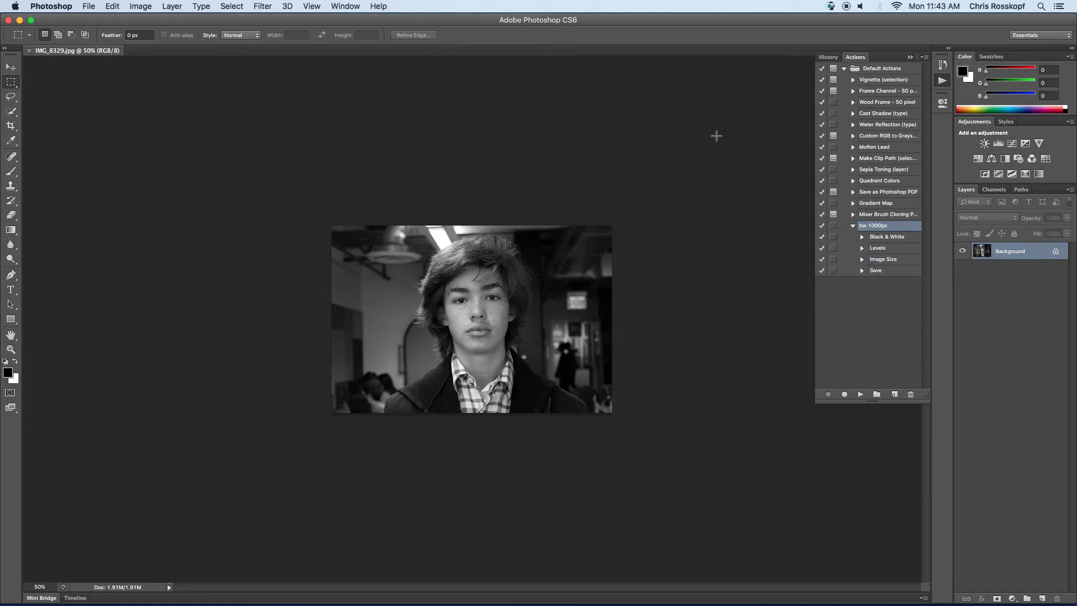
Step: Switch to Finder and examine the processed images in the Portraits B&W folder on the Desktop
mouse_move(225, 603)
left_click(111, 583)
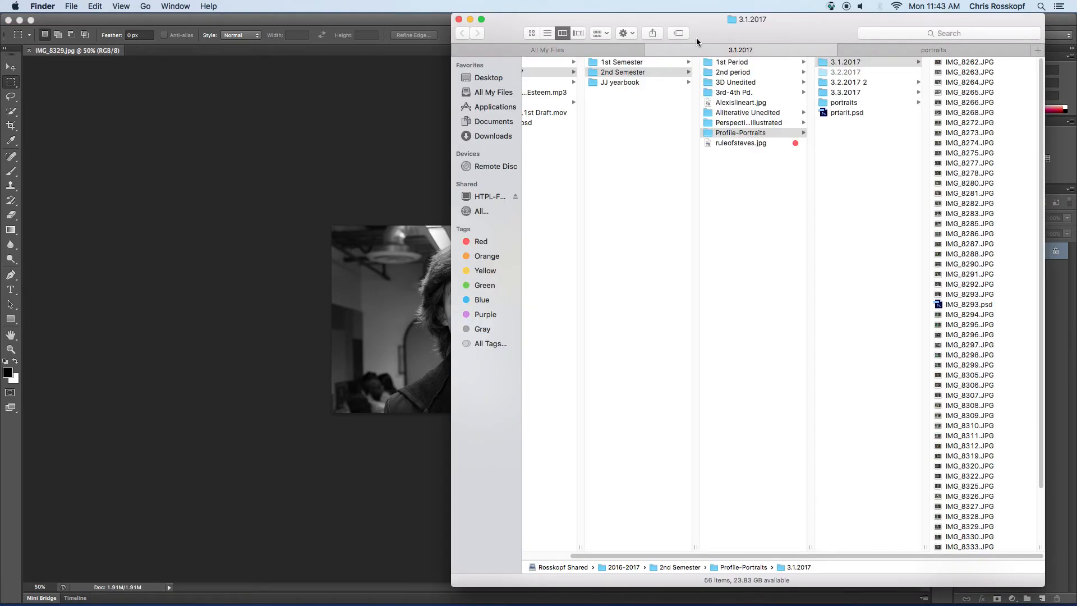
left_click_drag(696, 38, 495, 39)
left_click(297, 83)
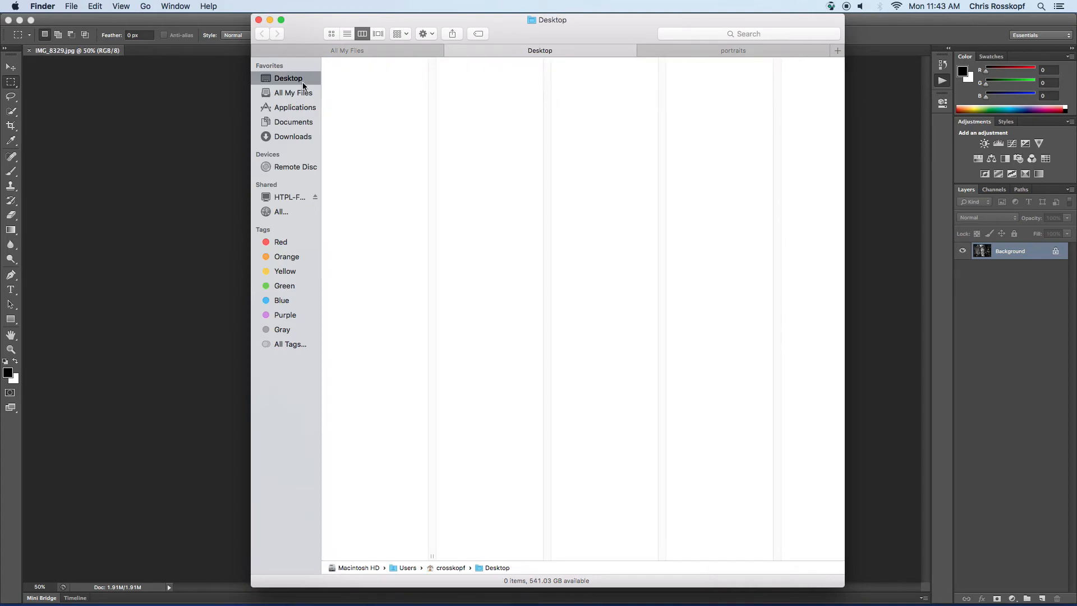
left_click(345, 83)
left_click_drag(531, 38, 396, 37)
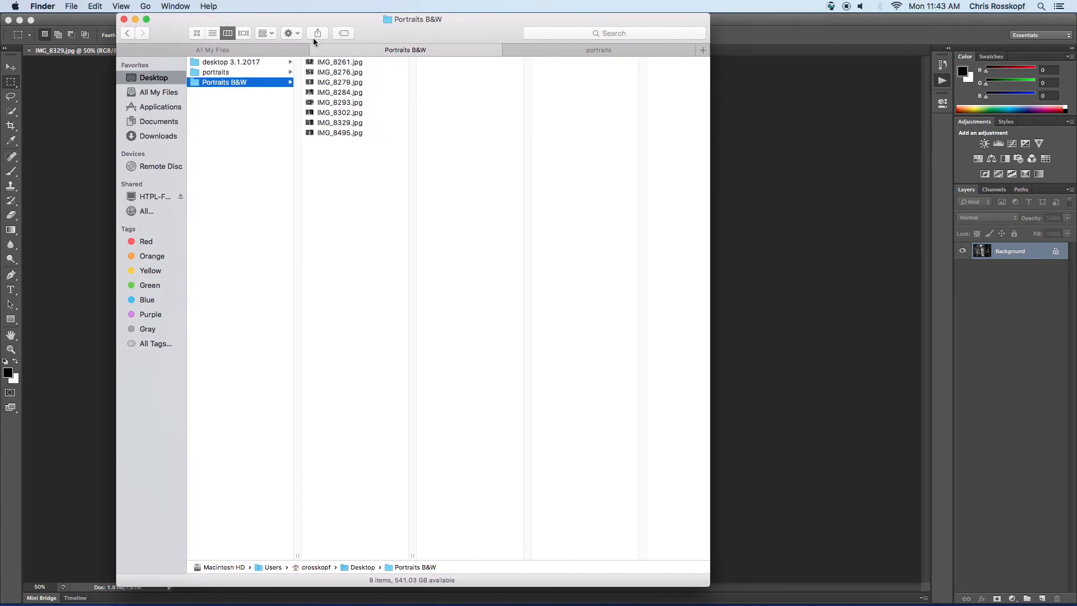
left_click(323, 63)
left_click(338, 73)
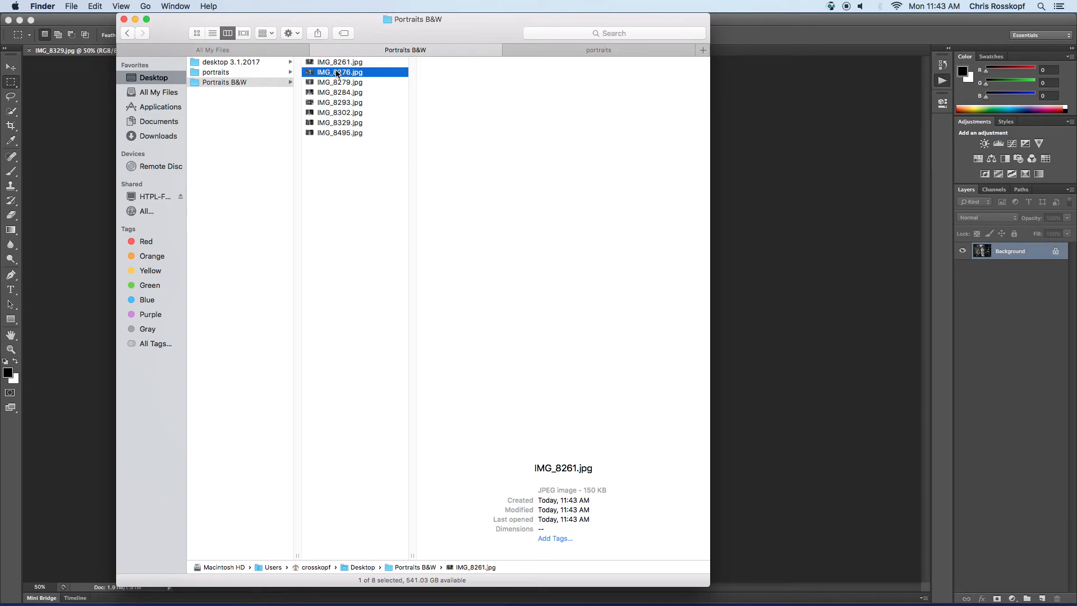
Step: Preview the remaining processed images in the Portraits B&W folder, from IMG_8279.jpg through IMG_8495.jpg
left_click(340, 83)
left_click(341, 95)
left_click(342, 104)
left_click(341, 113)
left_click(338, 124)
left_click(332, 134)
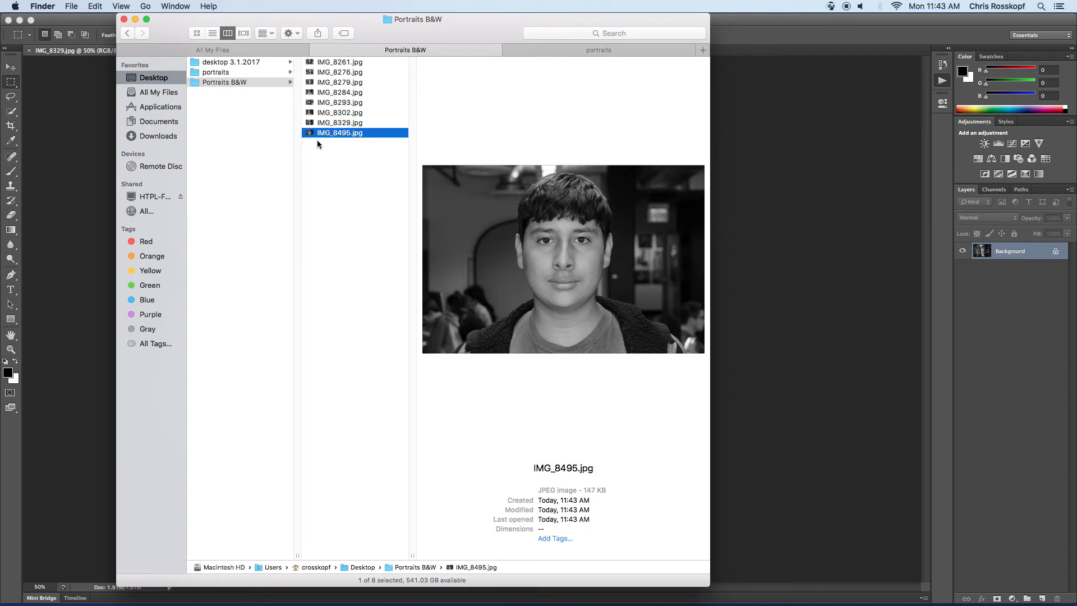
Step: Open the portraits folder and preview the original images from IMG_8261.JPG through IMG_8302.JPG
left_click(227, 72)
left_click(339, 63)
left_click(339, 72)
left_click(337, 83)
left_click(333, 93)
left_click(331, 103)
left_click(328, 113)
Step: Return to the Portraits B&W folder and preview the processed IMG_8261.jpg and IMG_8276.jpg
left_click(235, 83)
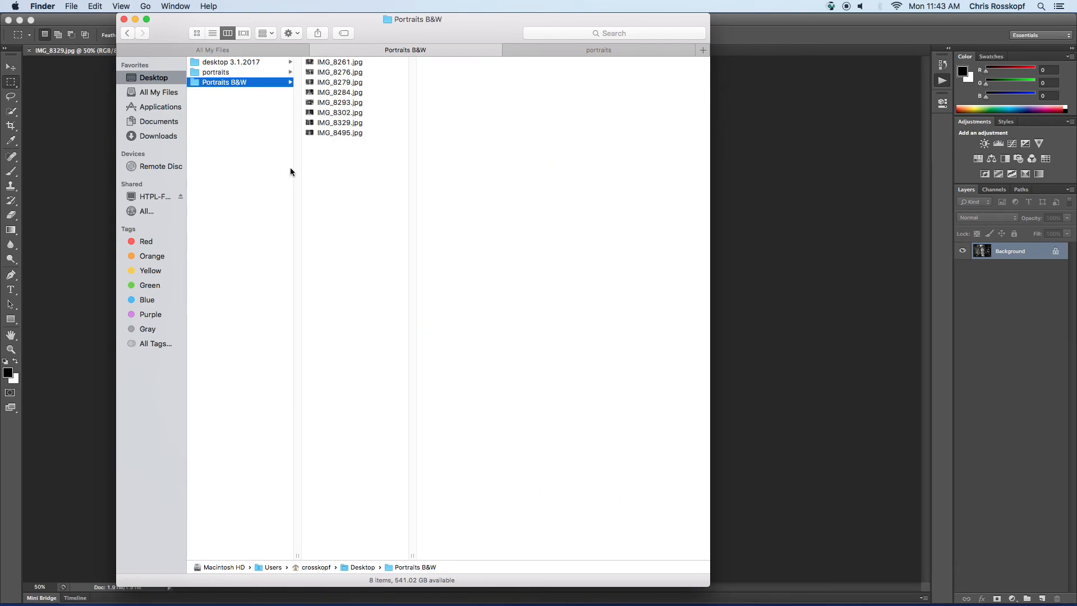
left_click(356, 63)
left_click(344, 73)
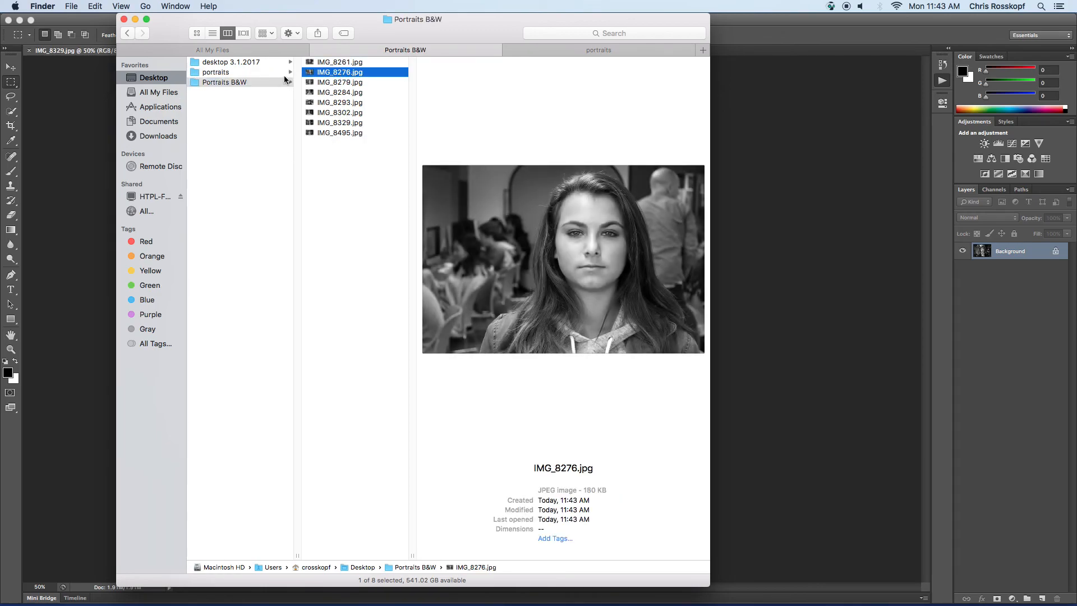
Step: Compare the preview and file details of the original IMG_8261.JPG in portraits with its processed version in Portraits B&W
left_click(233, 73)
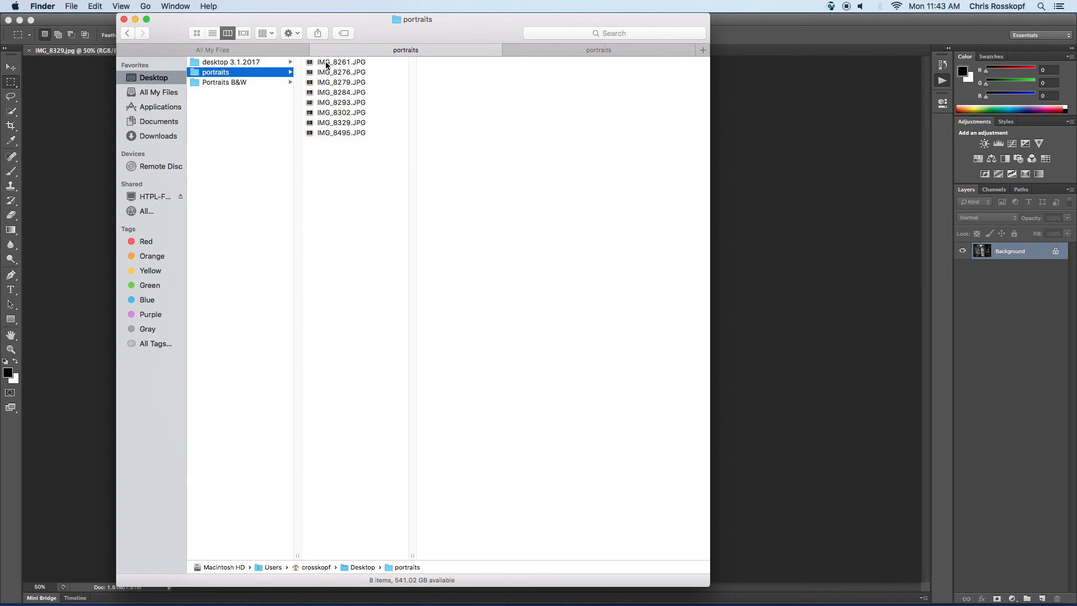
left_click(327, 63)
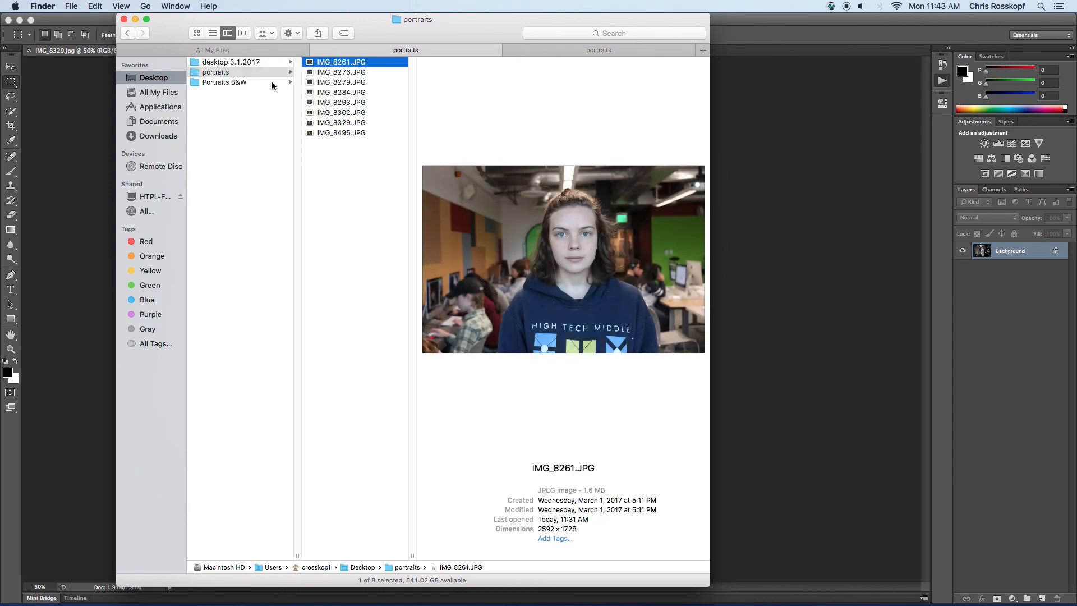
left_click(238, 83)
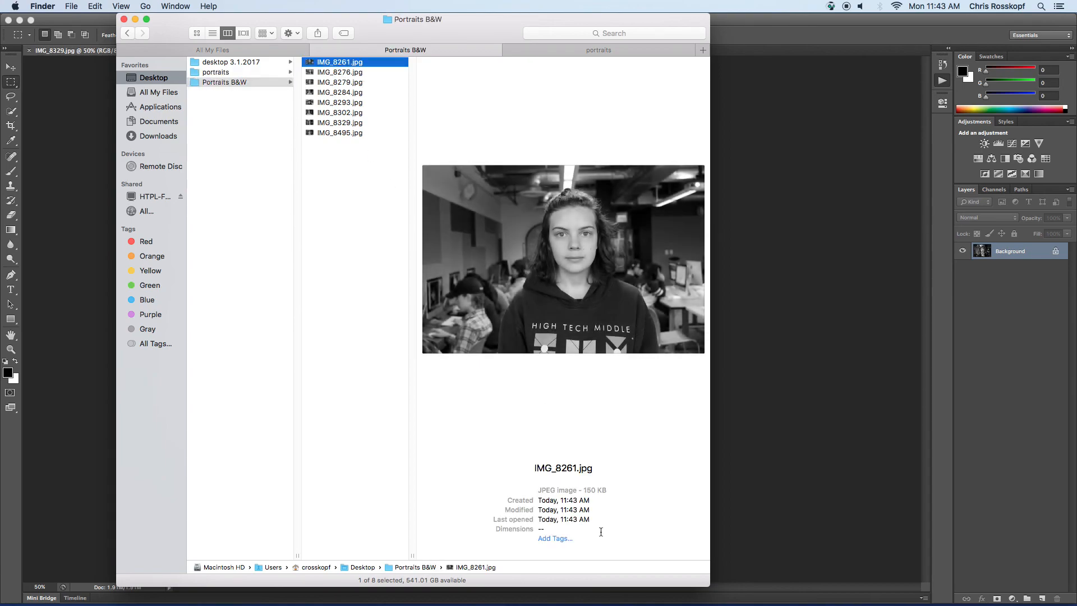
mouse_move(638, 605)
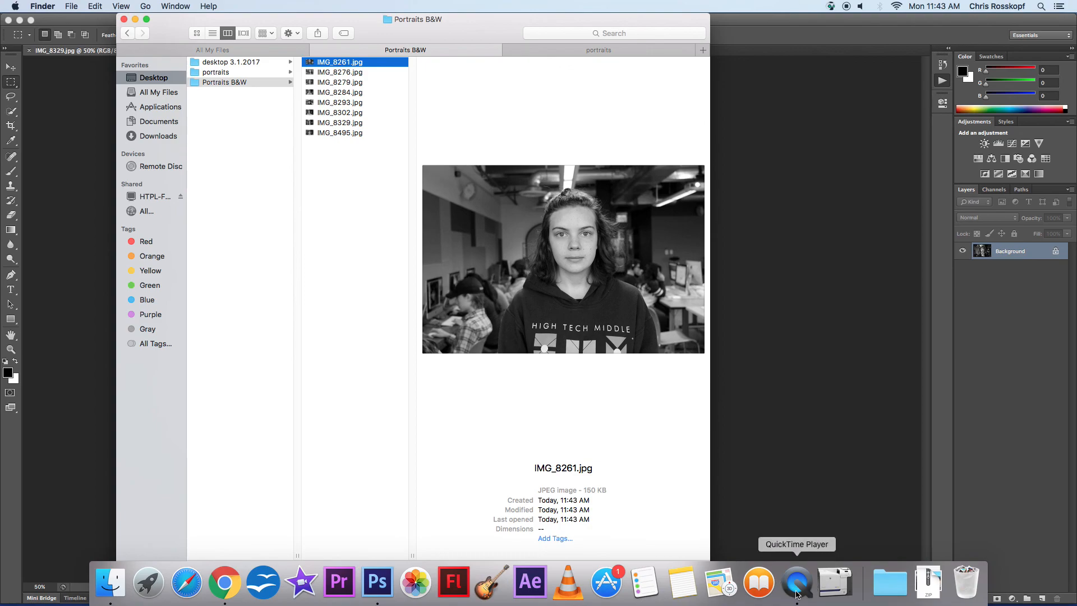